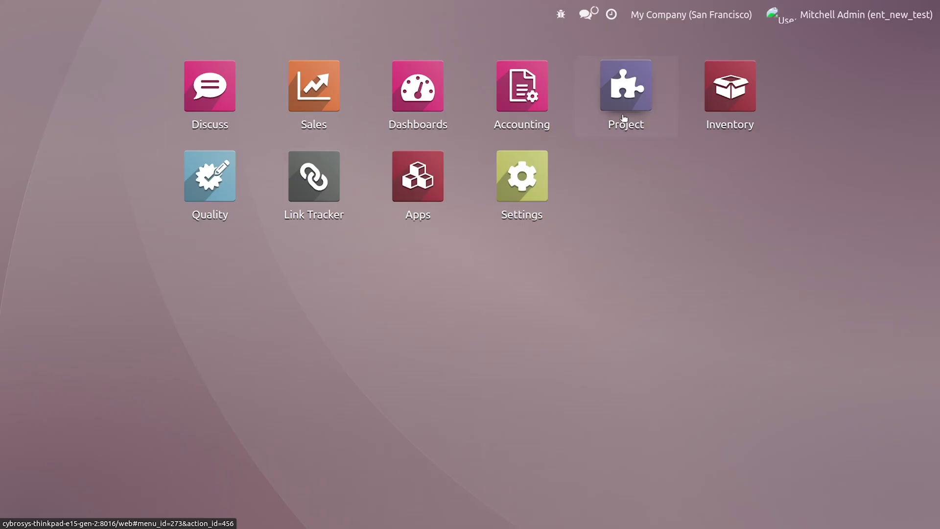
Open the Project app from the Odoo app menu
{"action": "left_click", "coordinate": [624, 119]}
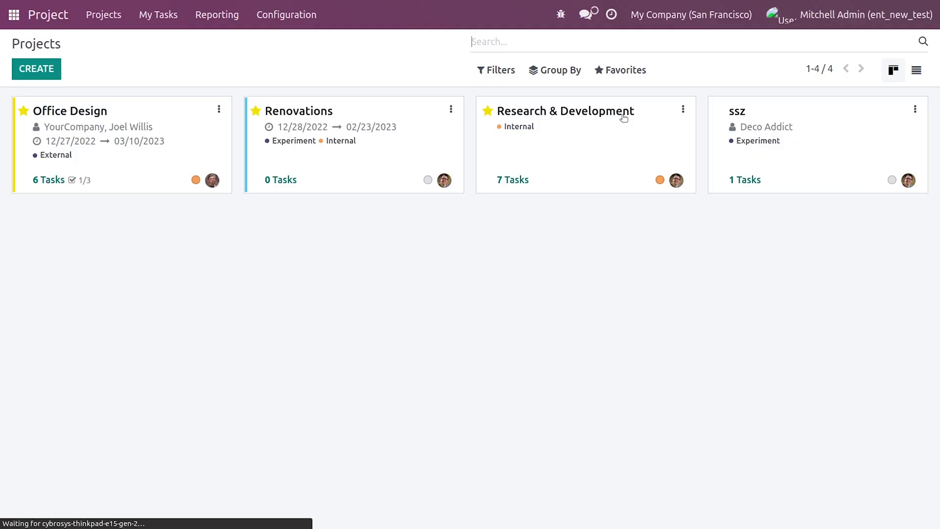
Enable the Sub-tasks option in Configuration > Settings and save
{"action": "left_click", "coordinate": [623, 118]}
{"action": "left_click", "coordinate": [282, 14]}
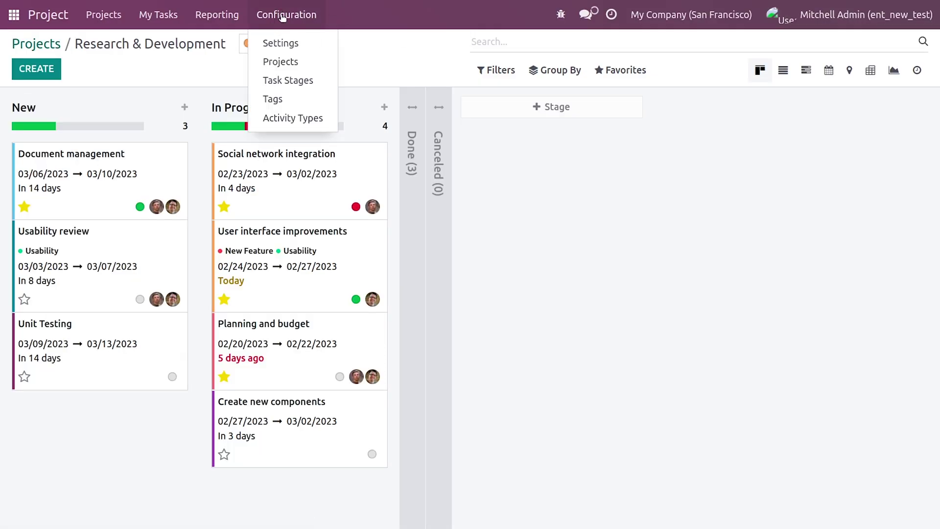
{"action": "left_click", "coordinate": [281, 42]}
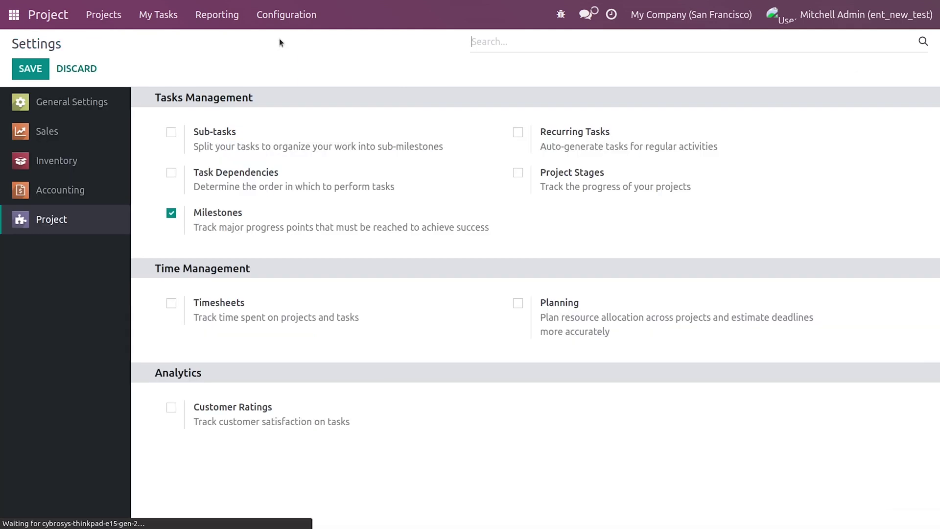
{"action": "left_click", "coordinate": [177, 133]}
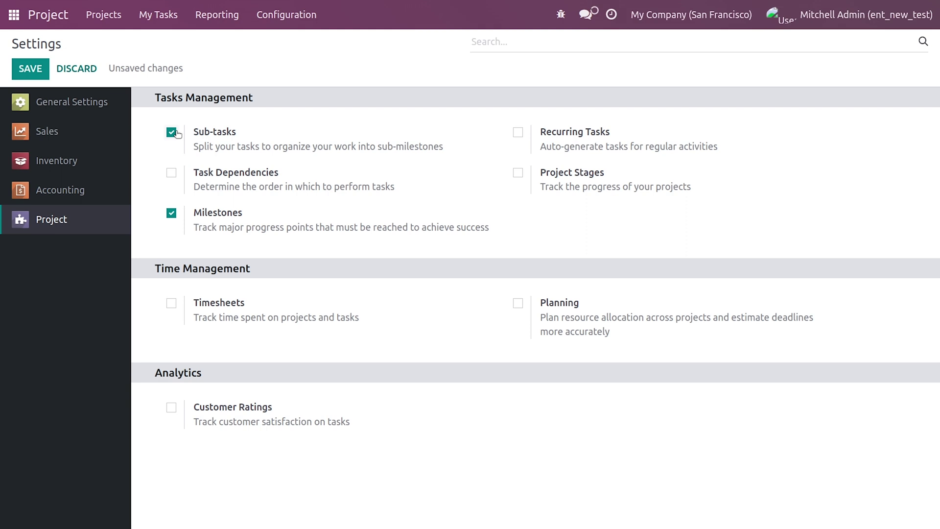
{"action": "left_click", "coordinate": [28, 78]}
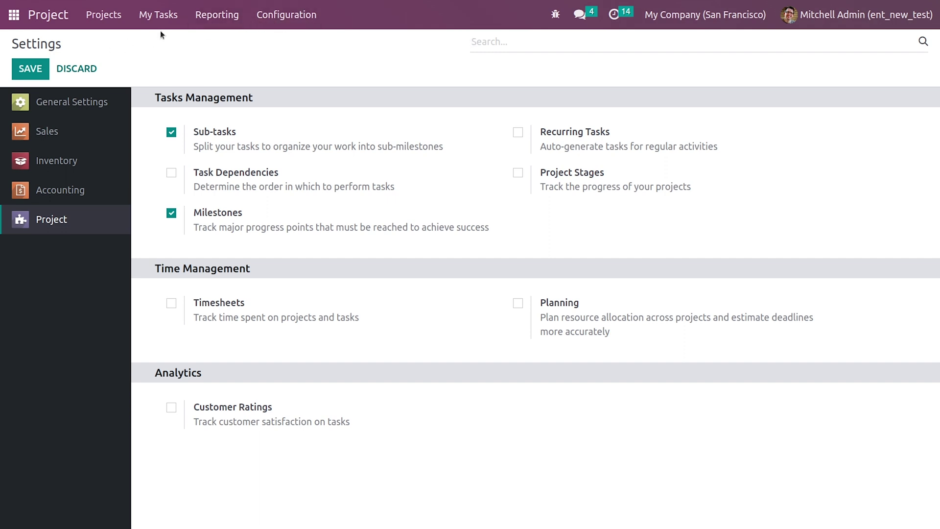
Create a new project named 'New Project' from the Projects overview
{"action": "left_click", "coordinate": [123, 26]}
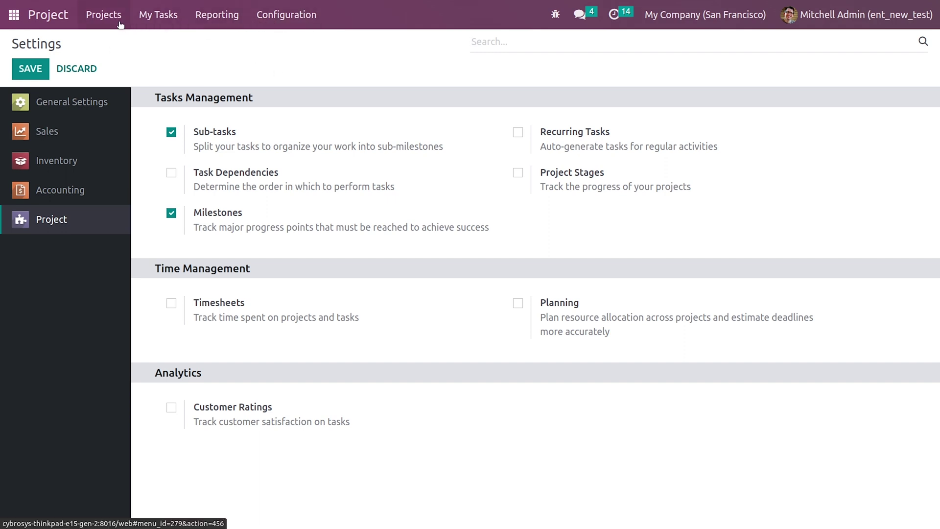
{"action": "left_click", "coordinate": [48, 71]}
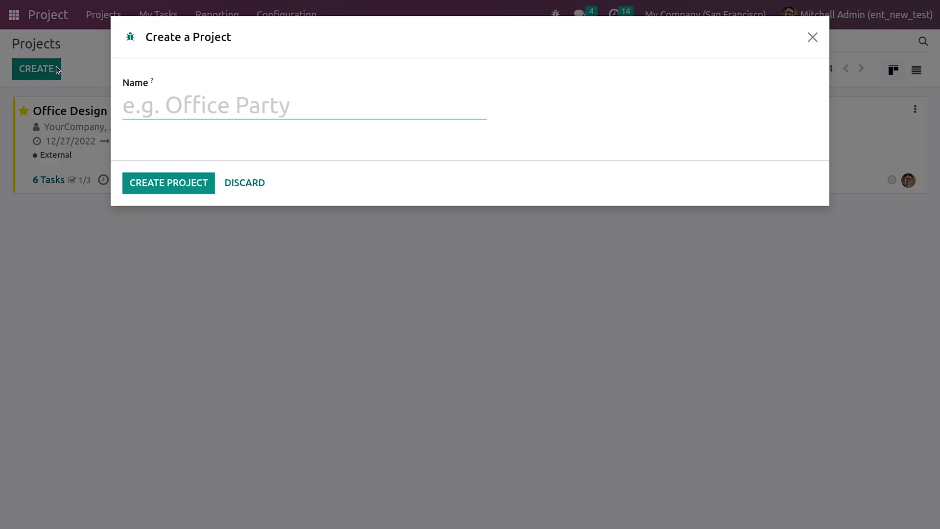
{"action": "type", "text": "New Project"}
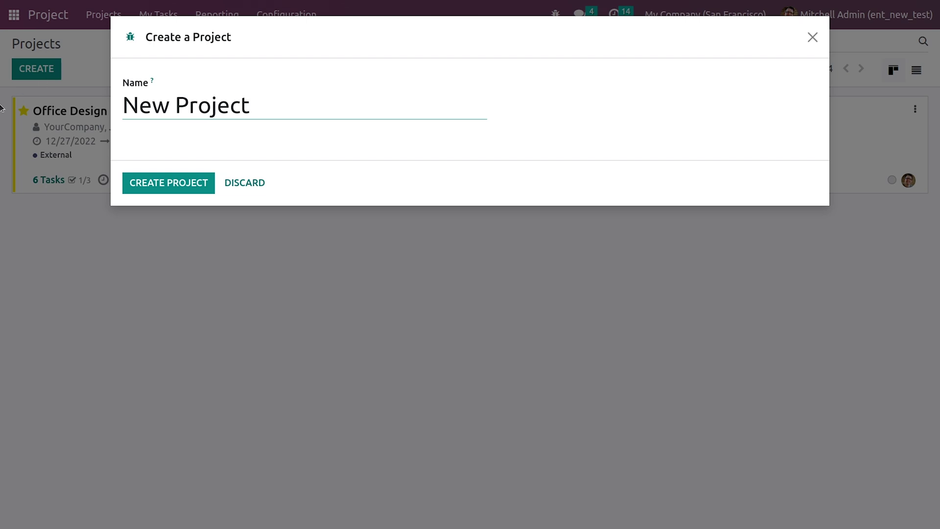
{"action": "left_click", "coordinate": [162, 182]}
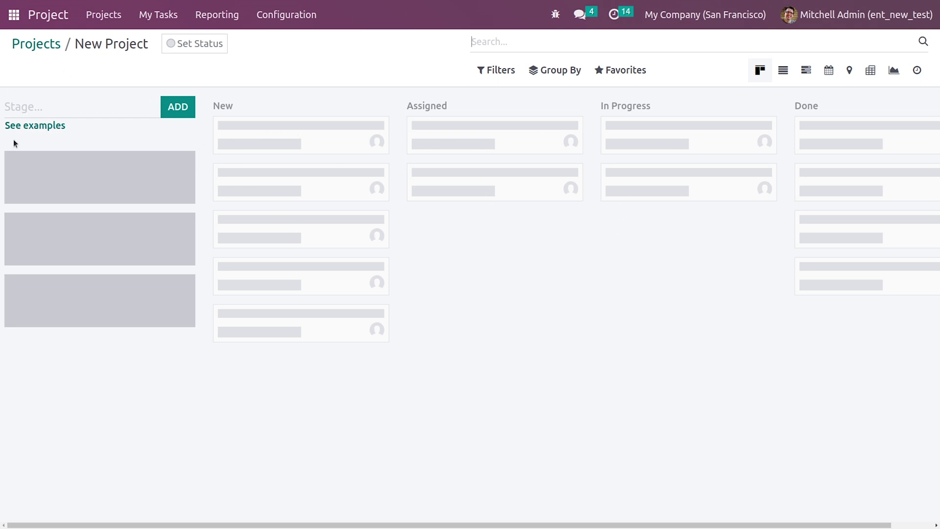
Apply the Consulting example stages: New Projects, Resources Allocation, In Progress, Done
{"action": "left_click", "coordinate": [33, 126]}
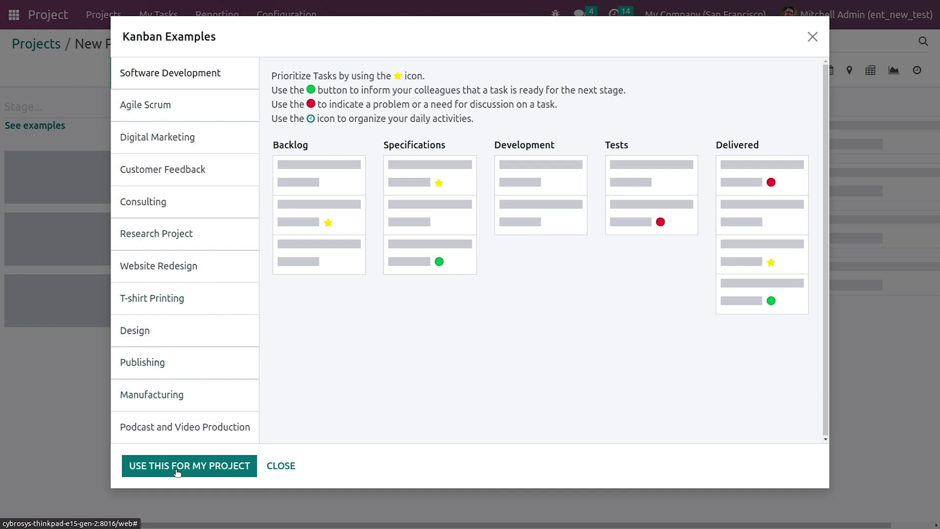
{"action": "left_click", "coordinate": [190, 204]}
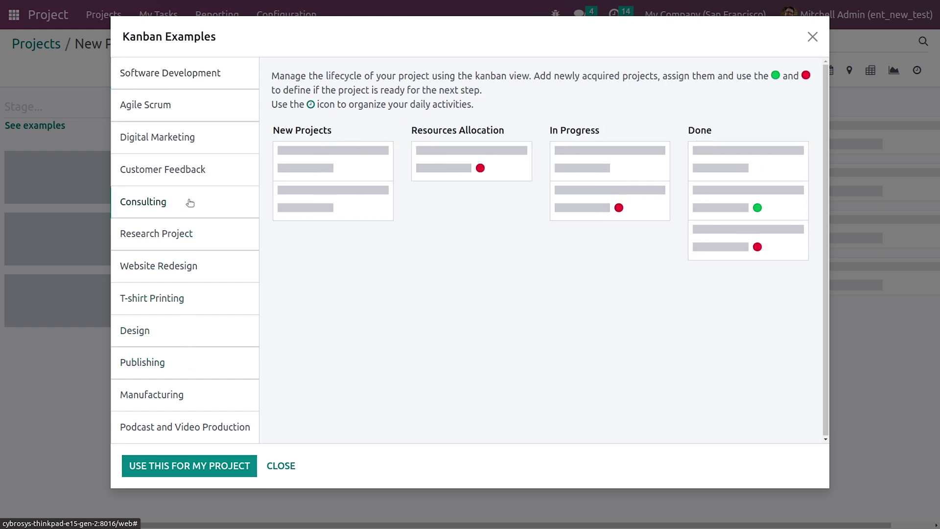
{"action": "left_click", "coordinate": [192, 465]}
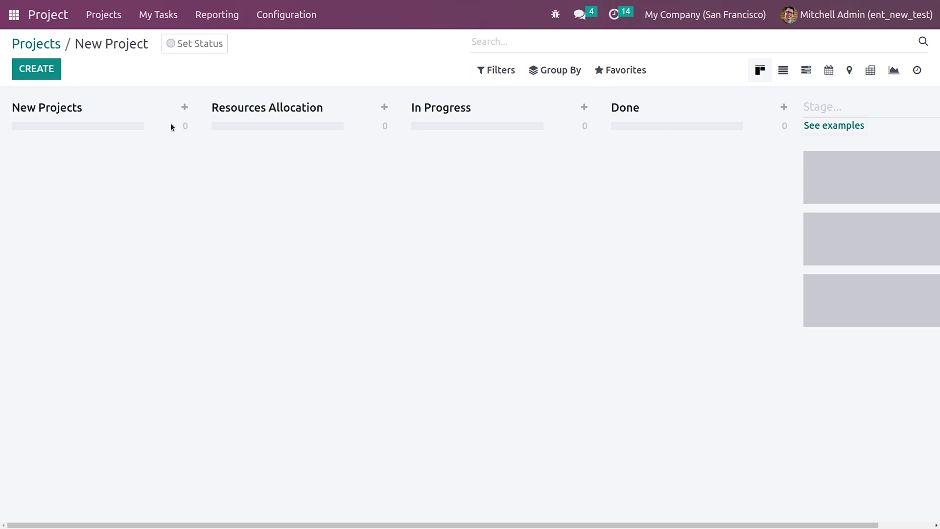
Quick-add a task titled 'TAsk1' to the New Projects column
{"action": "left_click", "coordinate": [185, 108]}
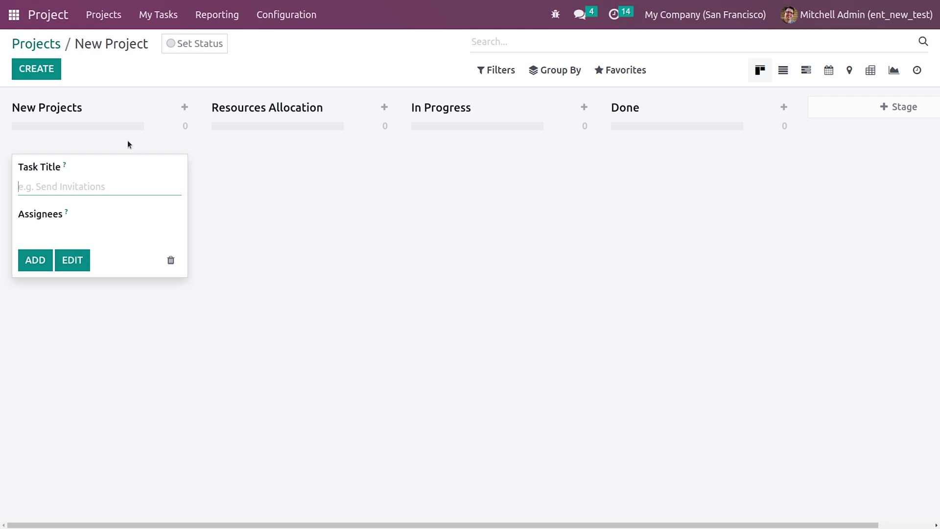
{"action": "type", "text": "NEW"}
{"action": "key", "text": "BackSpace"}
{"action": "key", "text": "BackSpace"}
{"action": "key", "text": "BackSpace"}
{"action": "type", "text": "TAsk1"}
{"action": "left_click", "coordinate": [37, 264]}
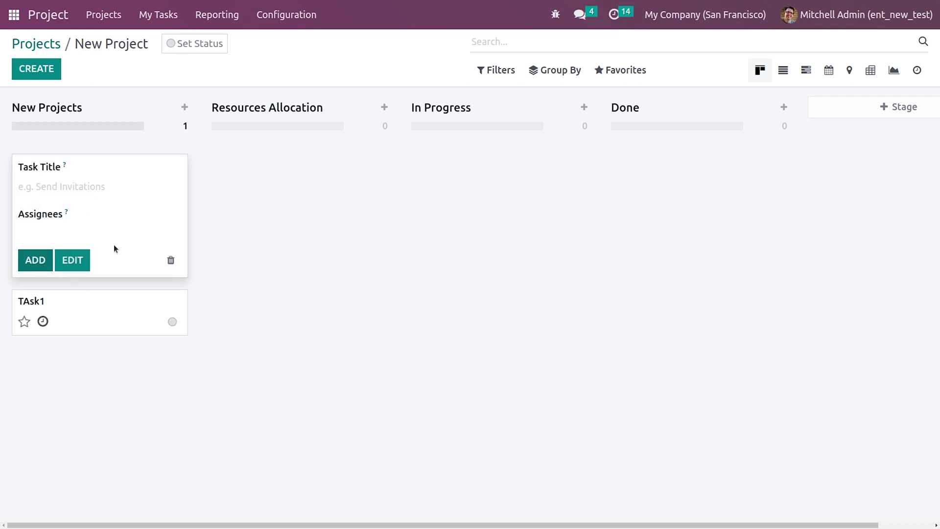
{"action": "left_click", "coordinate": [170, 260]}
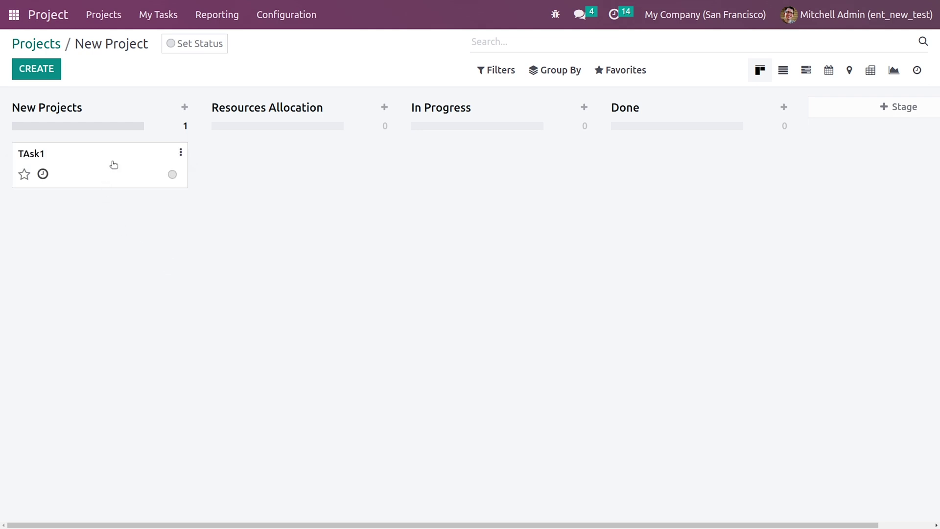
{"action": "left_click_drag", "start_coordinate": [113, 164], "coordinate": [71, 166]}
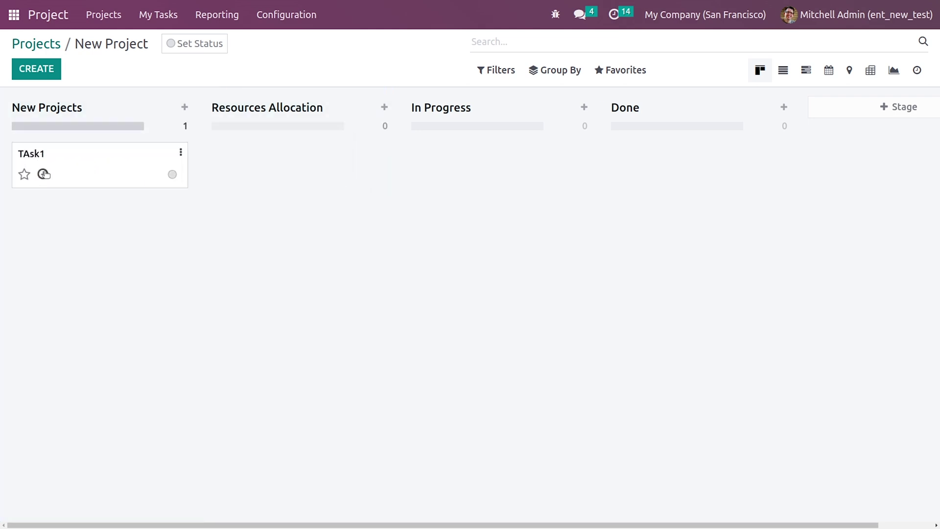
Open TAsk1, assign it to the admin user and set an Azure Interior contact as customer
{"action": "left_click", "coordinate": [71, 166]}
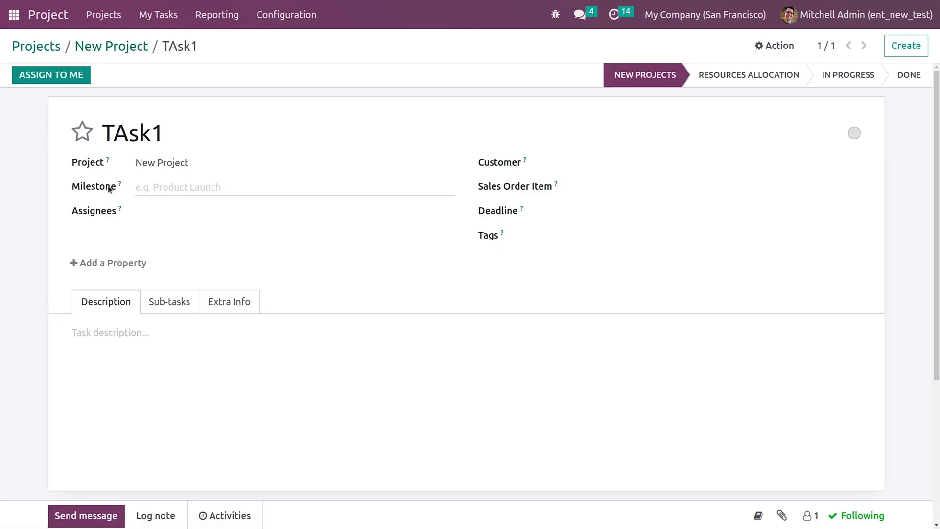
{"action": "left_click", "coordinate": [144, 186]}
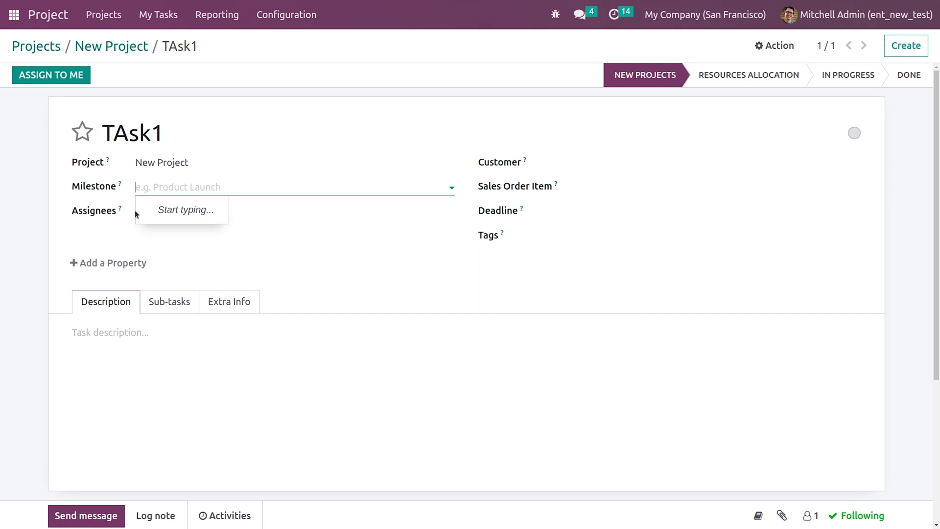
{"action": "left_click", "coordinate": [272, 217]}
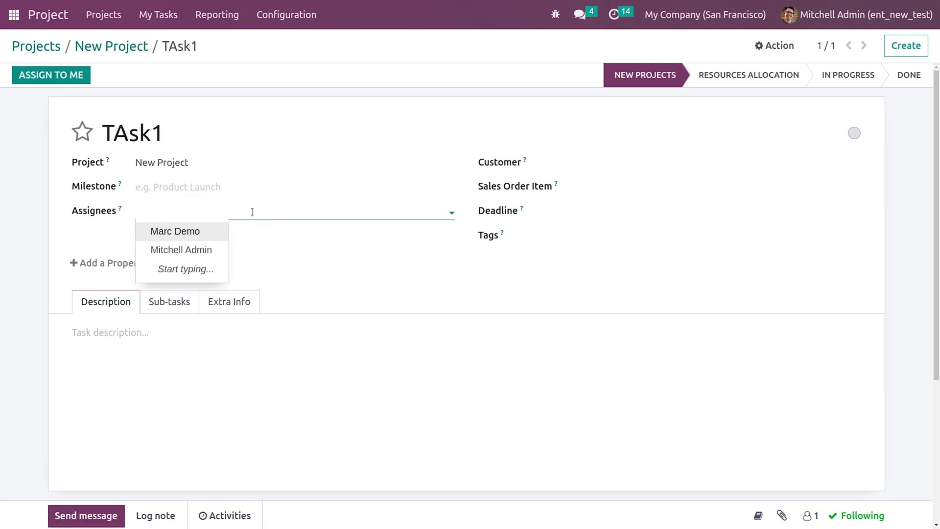
{"action": "left_click", "coordinate": [178, 251]}
{"action": "left_click", "coordinate": [604, 162]}
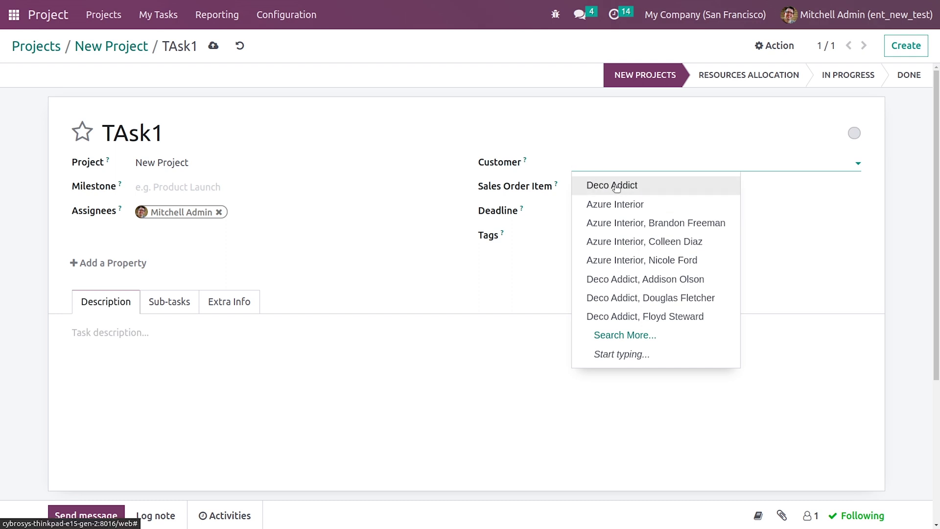
{"action": "left_click", "coordinate": [594, 227]}
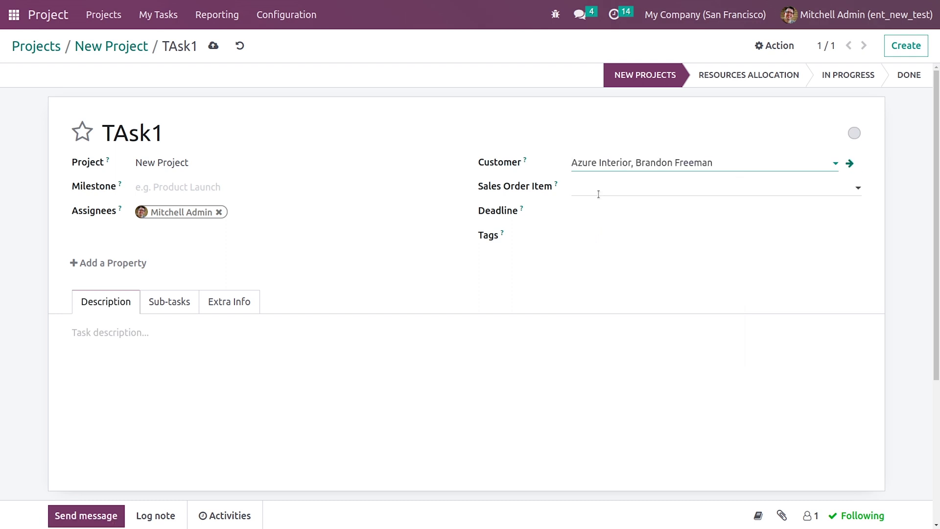
{"action": "left_click", "coordinate": [595, 211]}
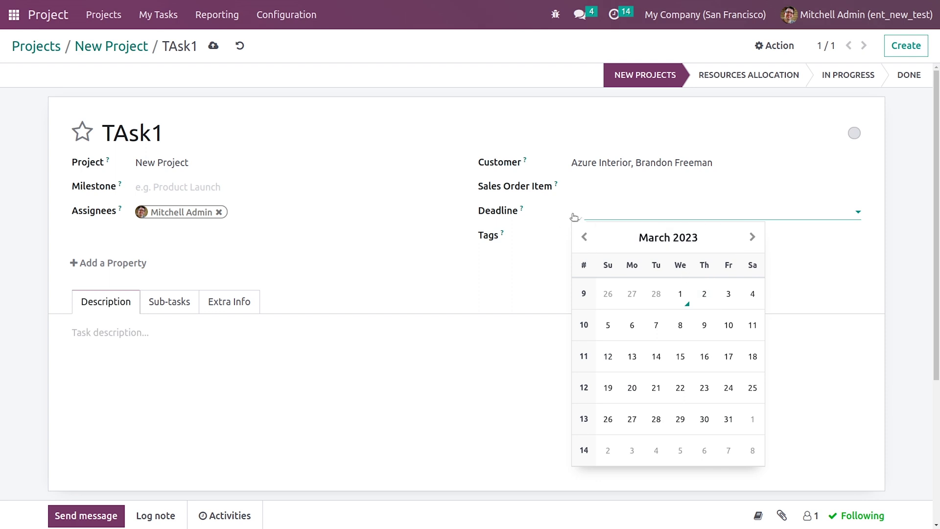
{"action": "left_click", "coordinate": [557, 230]}
{"action": "left_click", "coordinate": [573, 237]}
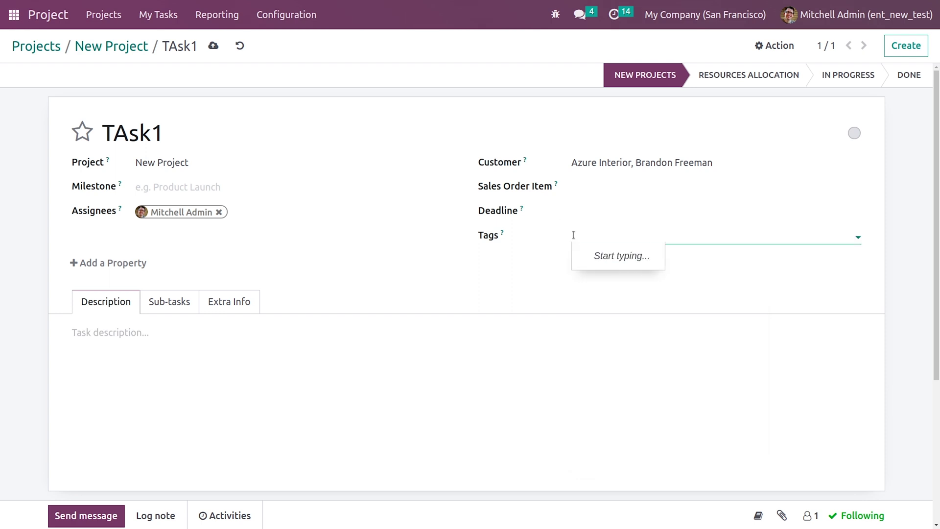
{"action": "left_click", "coordinate": [288, 15]}
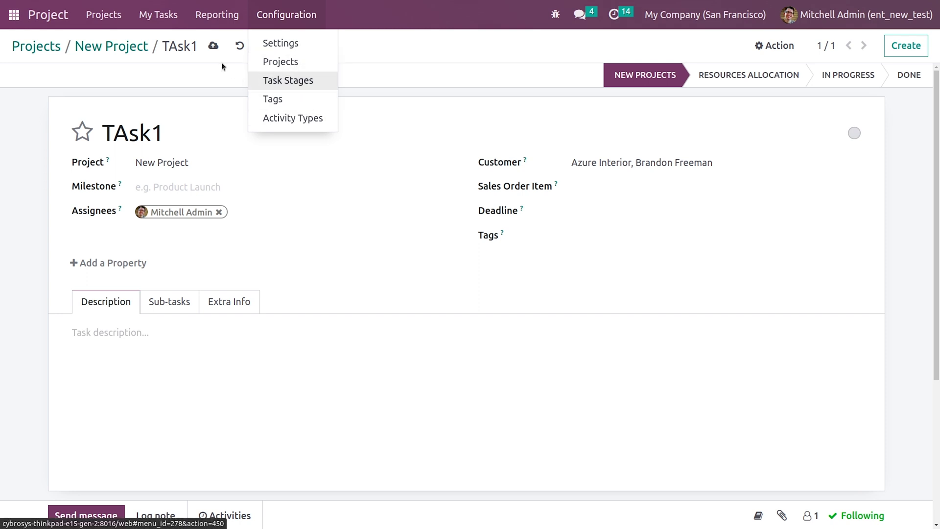
Create a 'Development' task tag, then show the My Tasks board
{"action": "left_click", "coordinate": [214, 46]}
{"action": "left_click", "coordinate": [283, 15]}
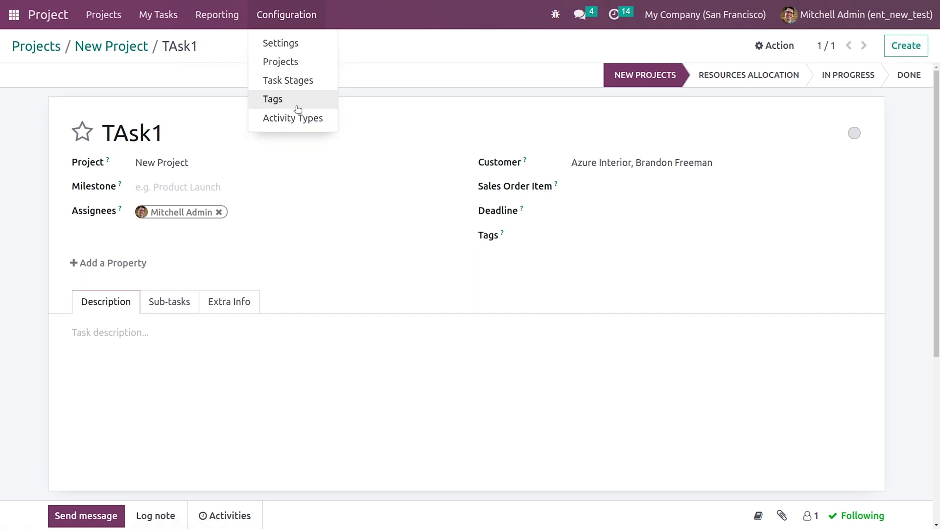
{"action": "left_click", "coordinate": [293, 101]}
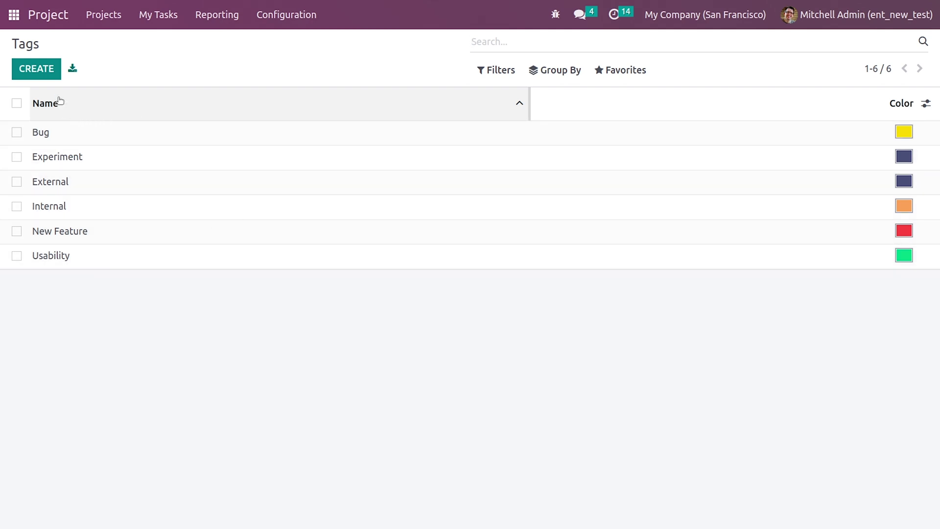
{"action": "left_click", "coordinate": [35, 72]}
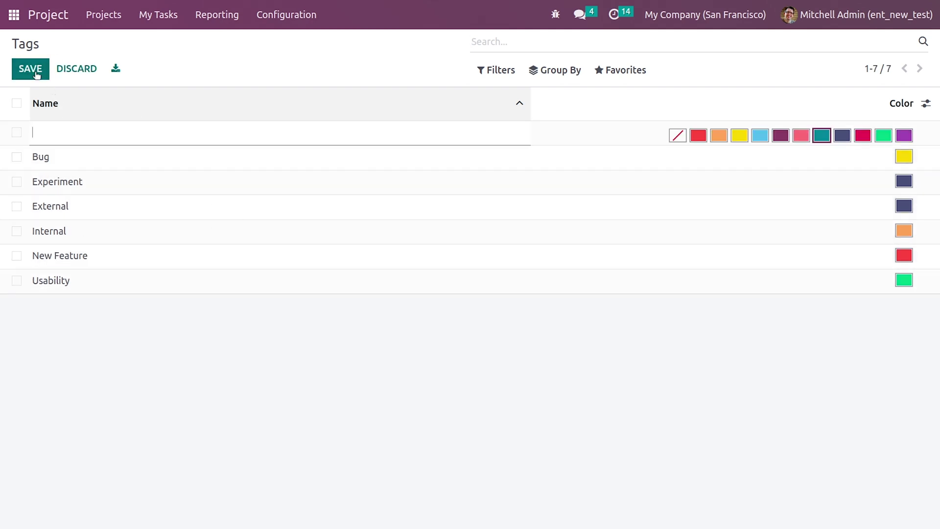
{"action": "type", "text": "D"}
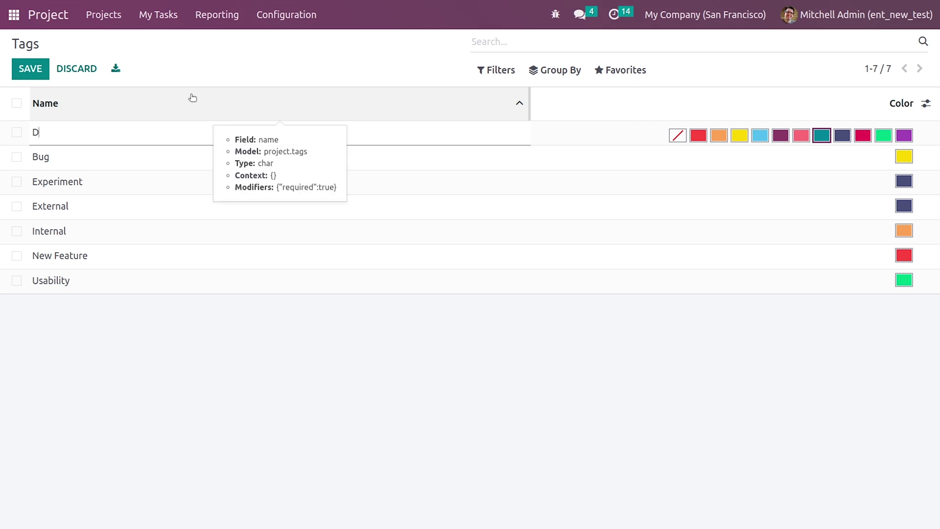
{"action": "type", "text": "evelopment"}
{"action": "left_click", "coordinate": [26, 69]}
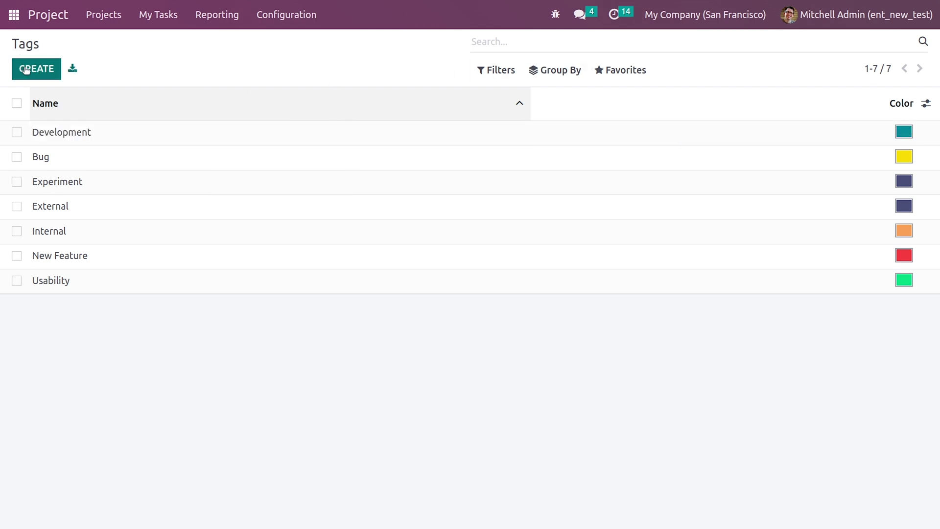
{"action": "left_click", "coordinate": [162, 23]}
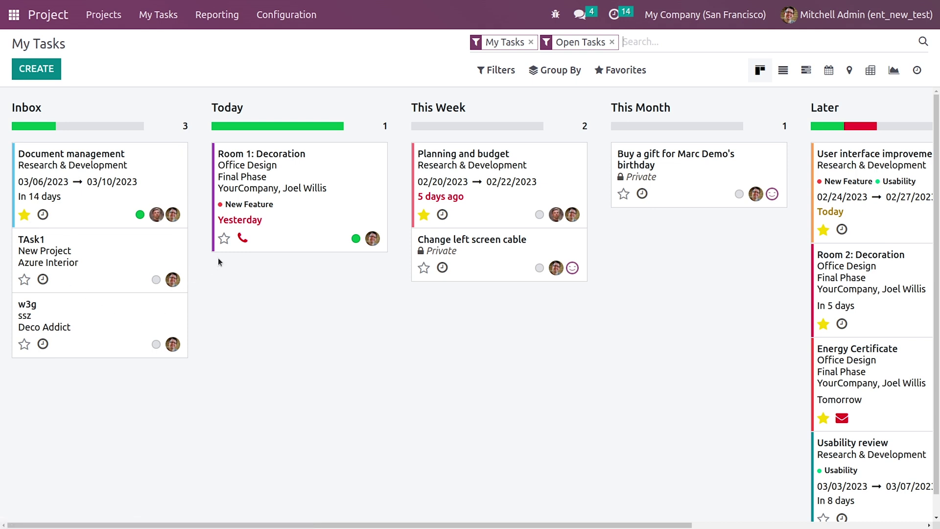
{"action": "left_click", "coordinate": [113, 274]}
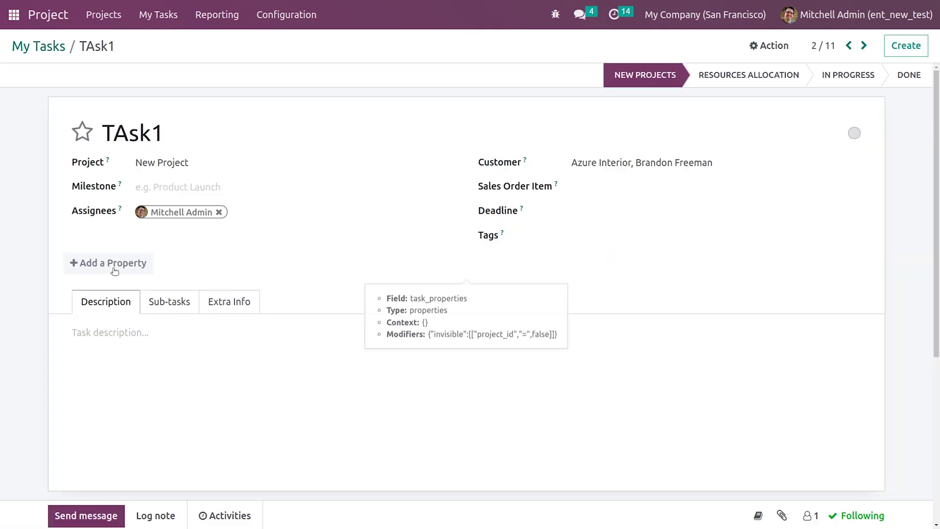
{"action": "left_click", "coordinate": [571, 234]}
{"action": "left_click", "coordinate": [573, 214]}
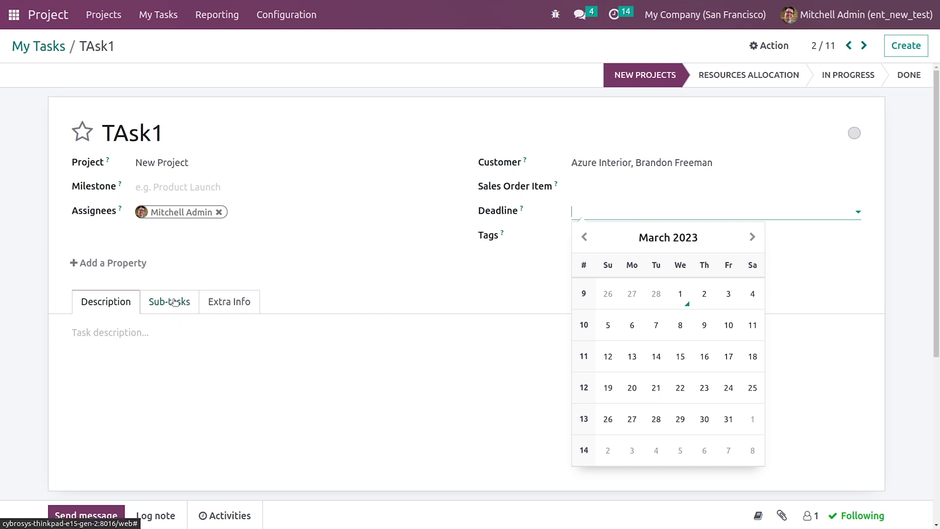
{"action": "left_click", "coordinate": [119, 331]}
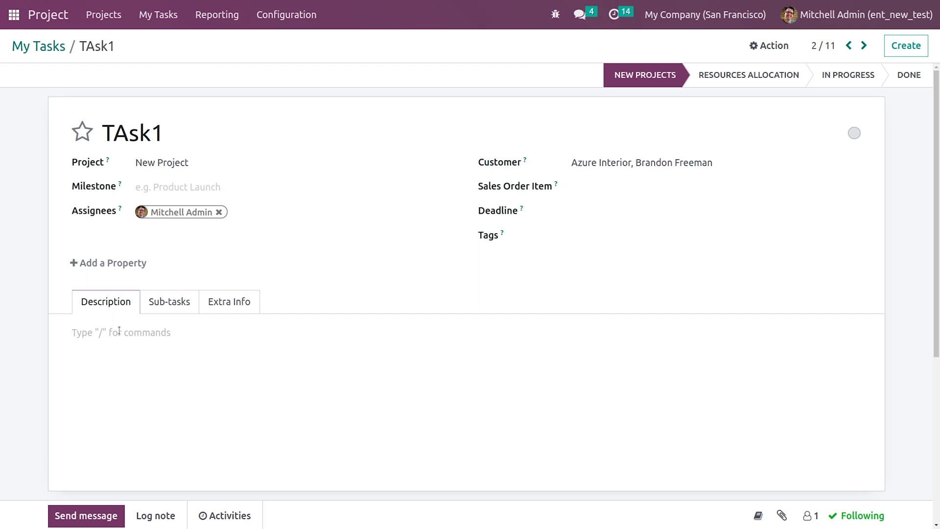
Add a checklist item 'Development' to TAsk1's description and tick it
{"action": "type", "text": "/"}
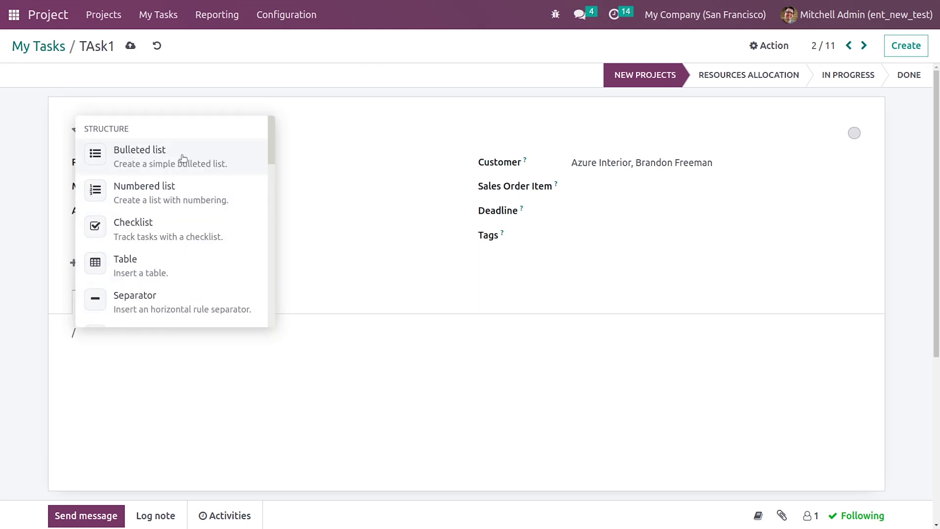
{"action": "scroll", "coordinate": [193, 218], "scroll_direction": "down", "scroll_amount": 1}
{"action": "left_click", "coordinate": [190, 179]}
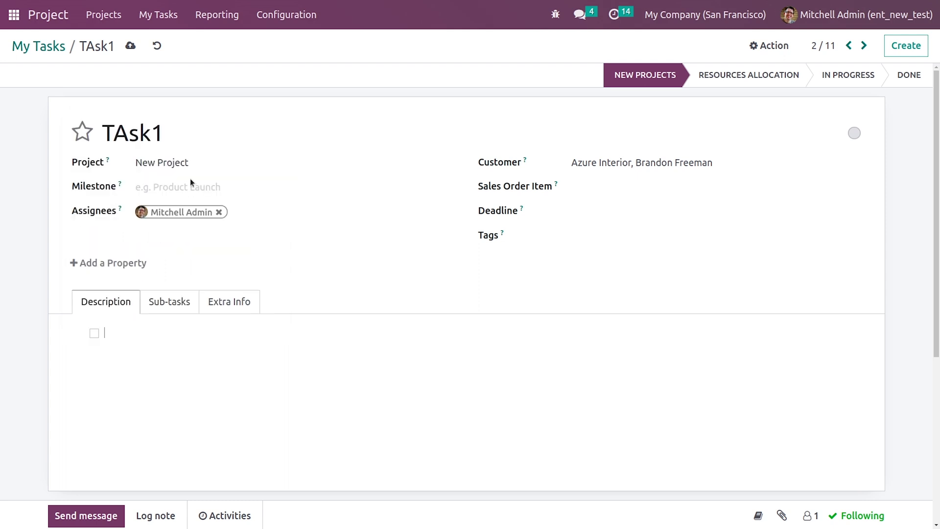
{"action": "type", "text": "Developement"}
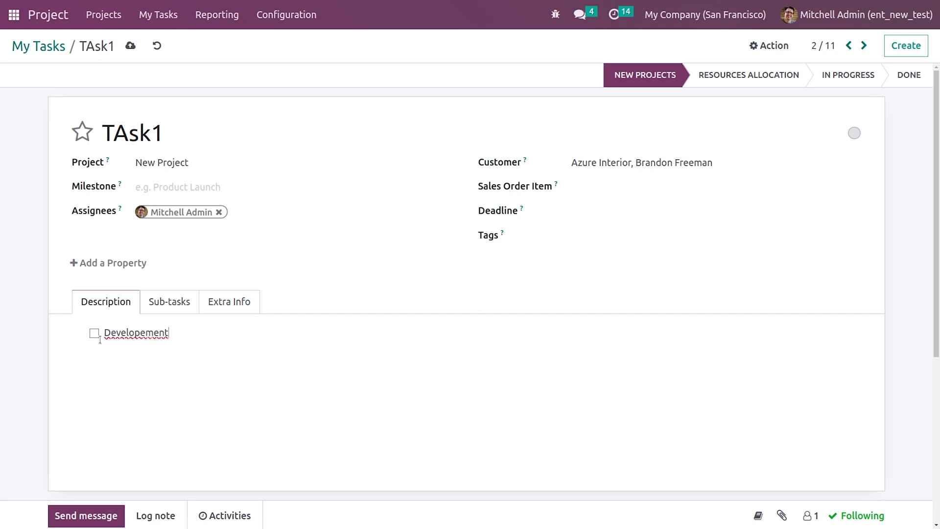
{"action": "left_click", "coordinate": [95, 334]}
Correct the word's spelling to 'Development' and show TAsk1's Sub-tasks list
{"action": "right_click", "coordinate": [146, 334]}
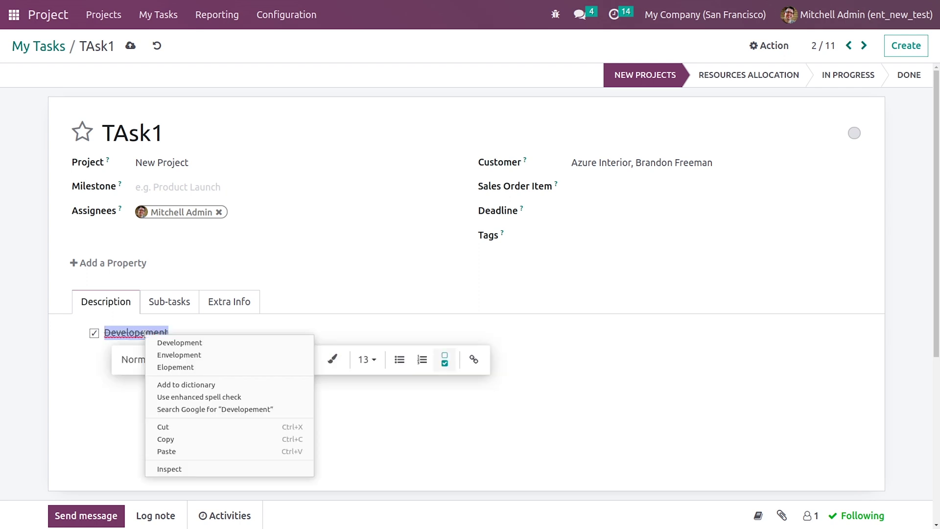
{"action": "left_click", "coordinate": [147, 340]}
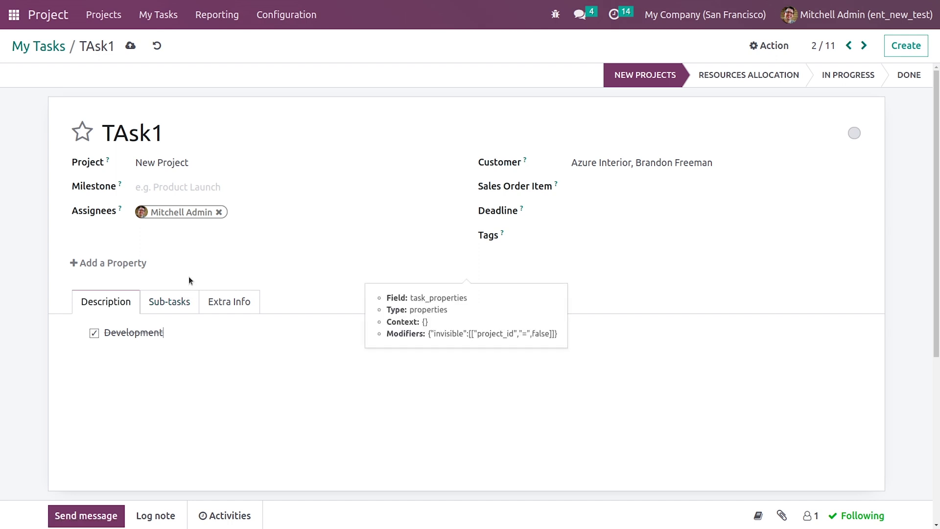
{"action": "left_click", "coordinate": [179, 305]}
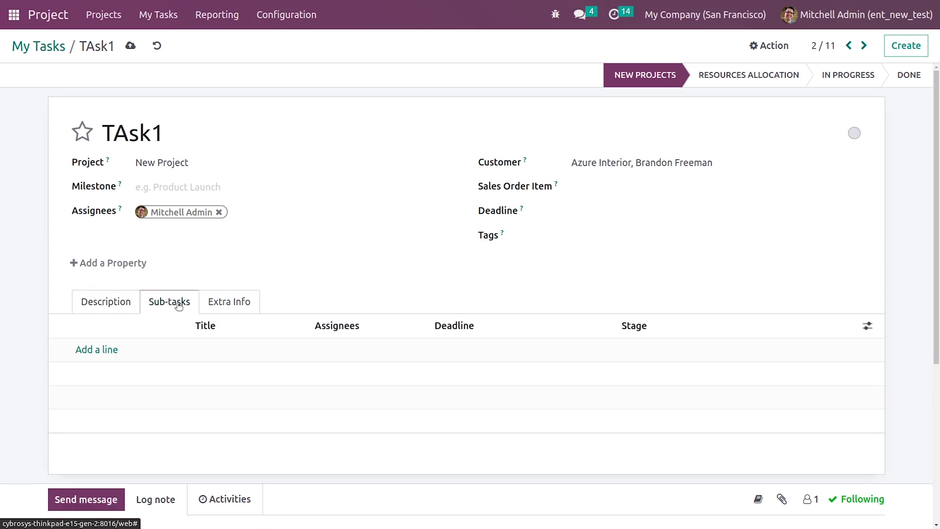
{"action": "left_click", "coordinate": [110, 349]}
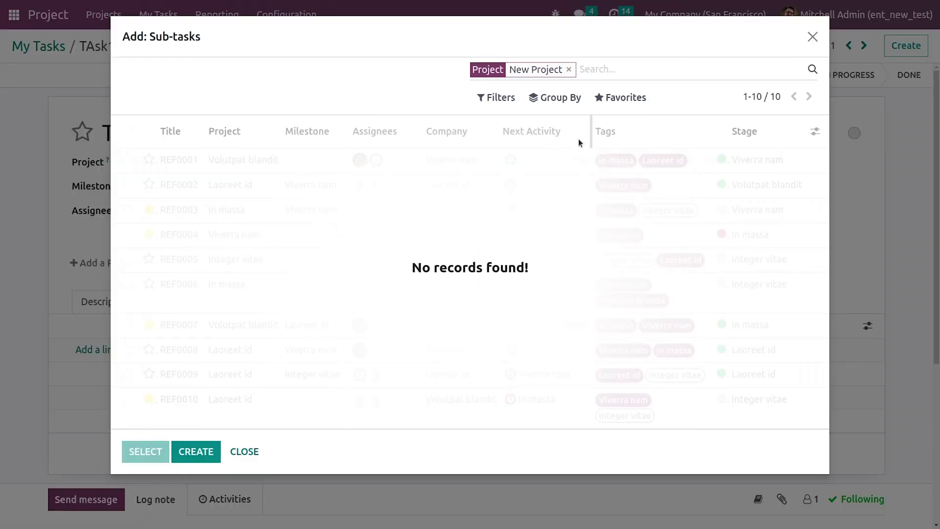
Create a new sub-task of TAsk1 titled 'task 1.1'
{"action": "left_click", "coordinate": [812, 37]}
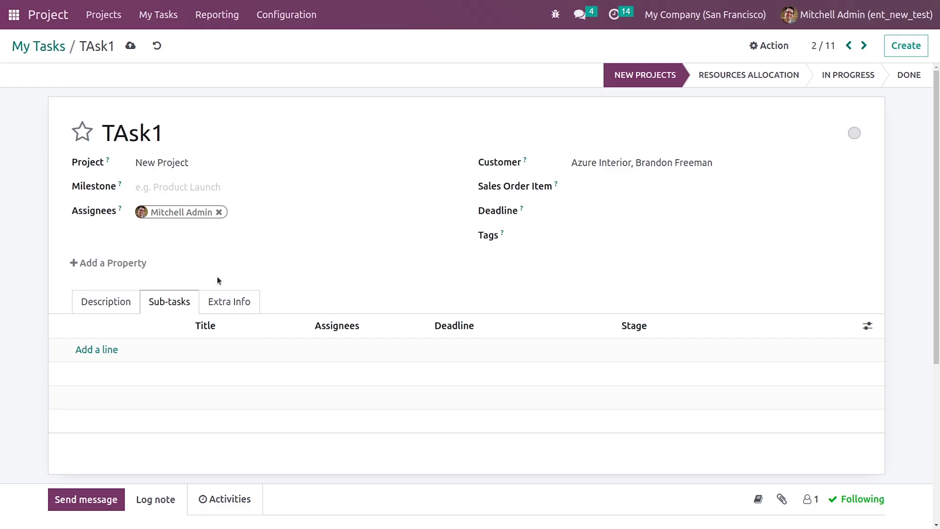
{"action": "left_click", "coordinate": [245, 301]}
{"action": "left_click", "coordinate": [174, 304]}
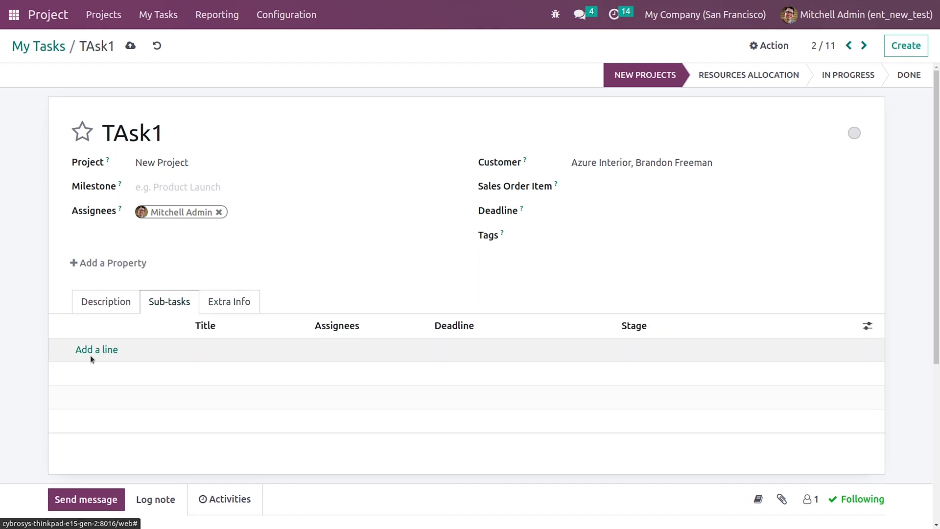
{"action": "left_click", "coordinate": [94, 358]}
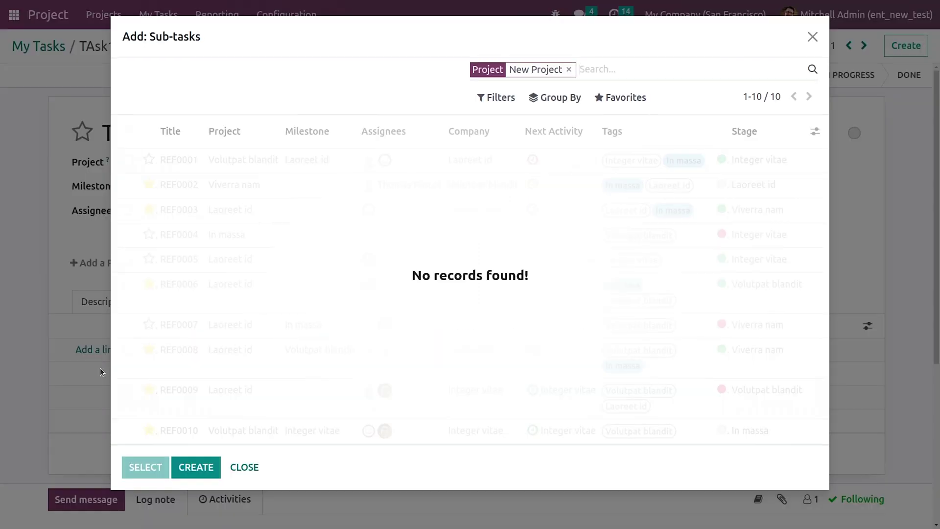
{"action": "left_click", "coordinate": [182, 466]}
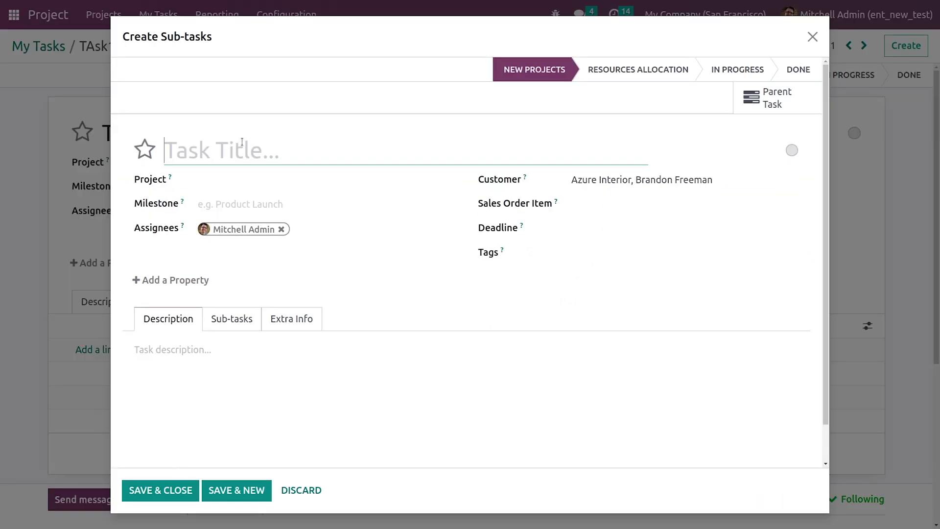
{"action": "type", "text": "ta"}
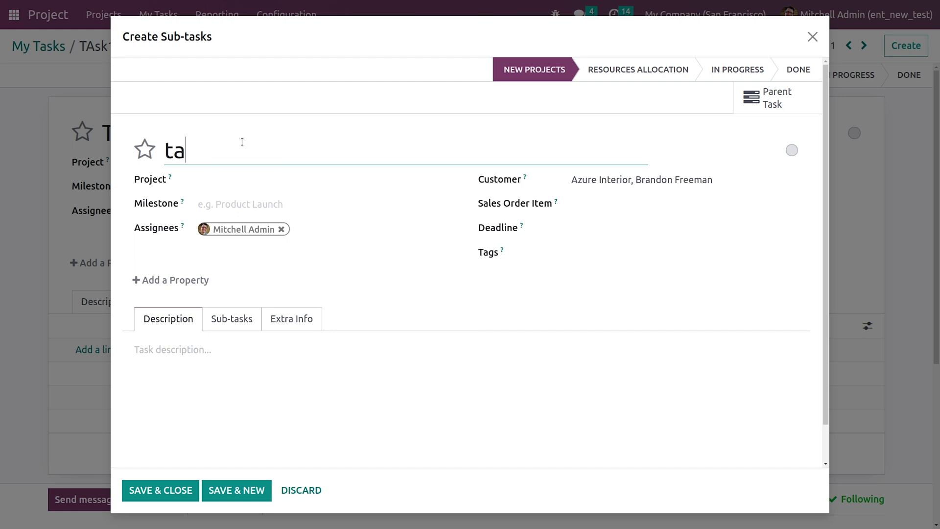
{"action": "type", "text": "sk 1q."}
{"action": "key", "text": "BackSpace"}
{"action": "type", "text": ".1"}
Set task 1.1's project to New Project and its stage to Done, then save
{"action": "left_click", "coordinate": [319, 182]}
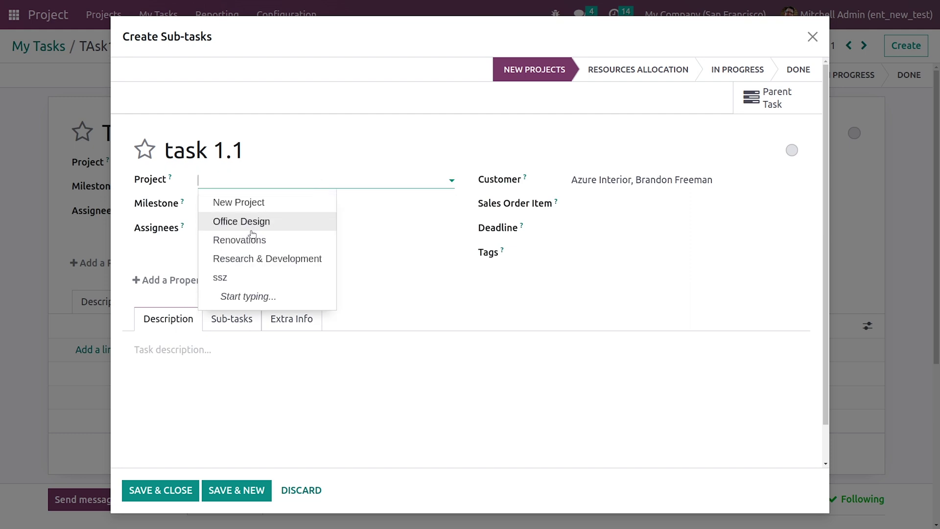
{"action": "left_click", "coordinate": [275, 202]}
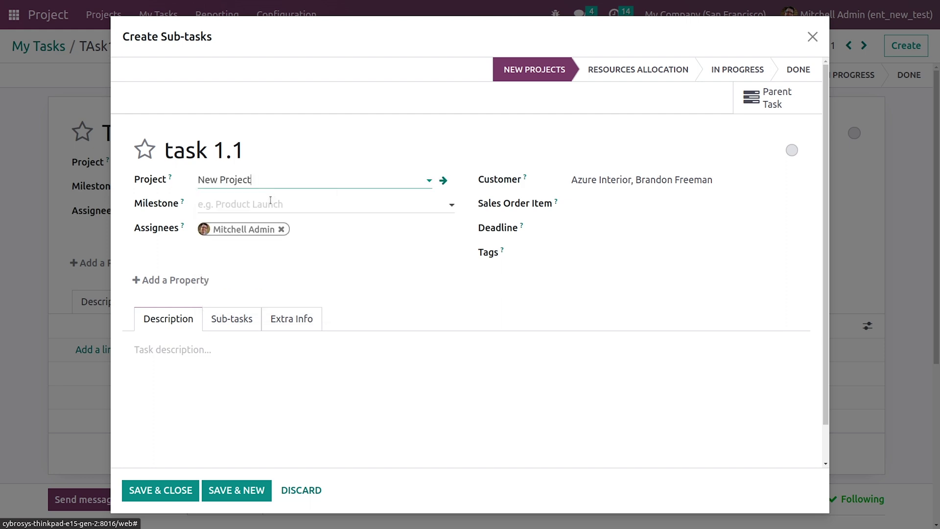
{"action": "left_click", "coordinate": [255, 205]}
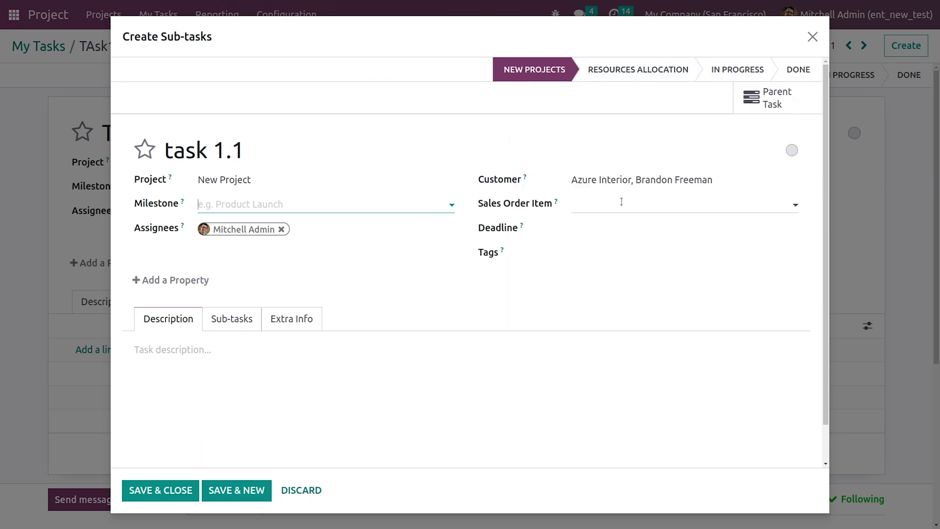
{"action": "left_click", "coordinate": [590, 201]}
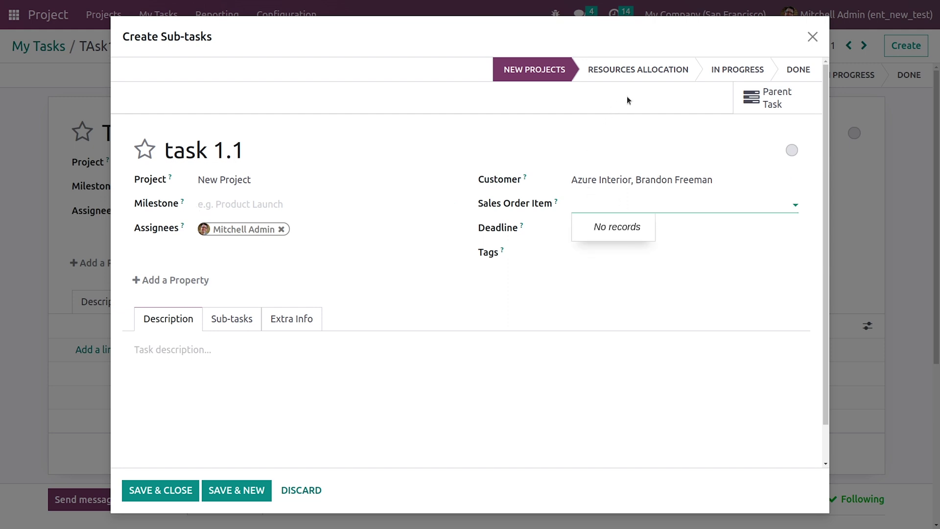
{"action": "left_click", "coordinate": [638, 73]}
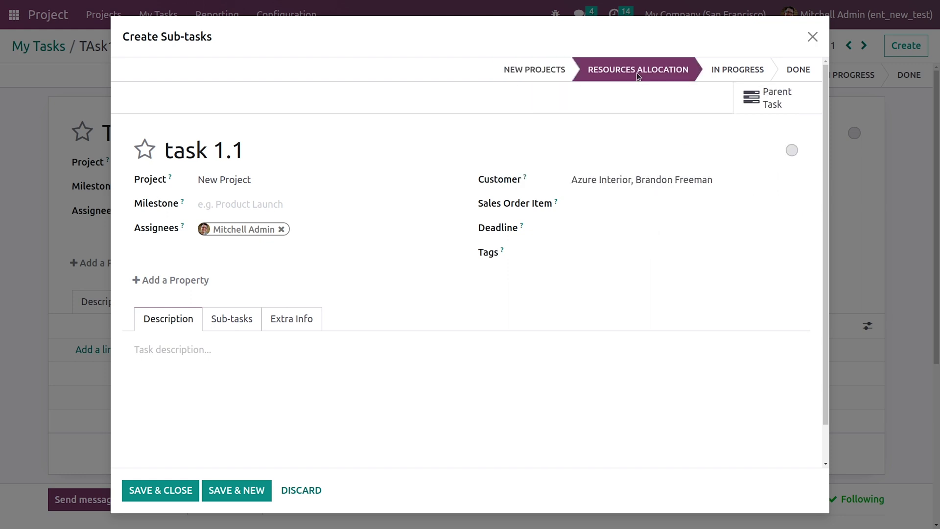
{"action": "left_click", "coordinate": [787, 70]}
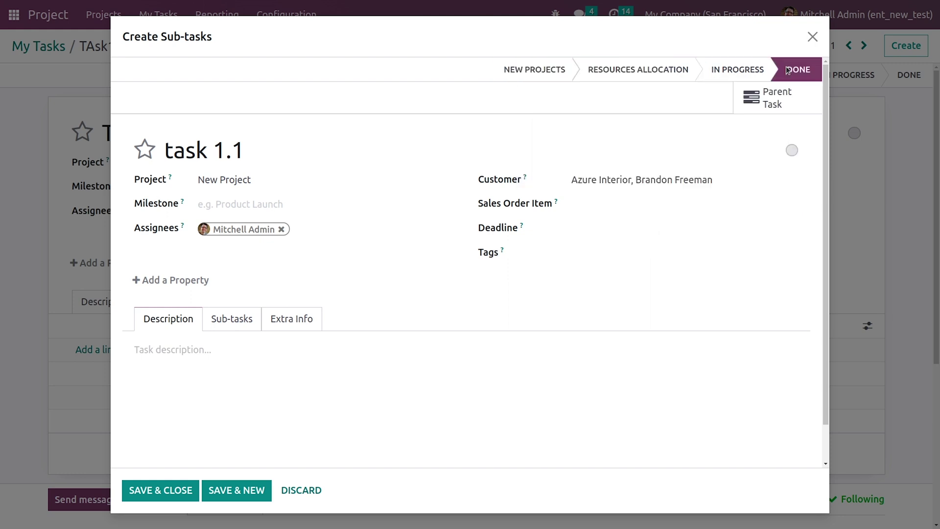
{"action": "left_click", "coordinate": [591, 202]}
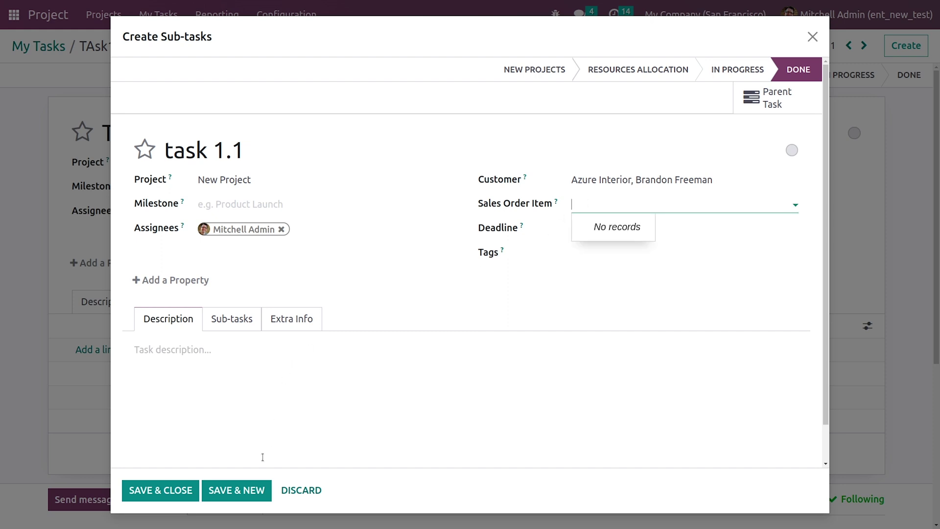
{"action": "left_click", "coordinate": [230, 490]}
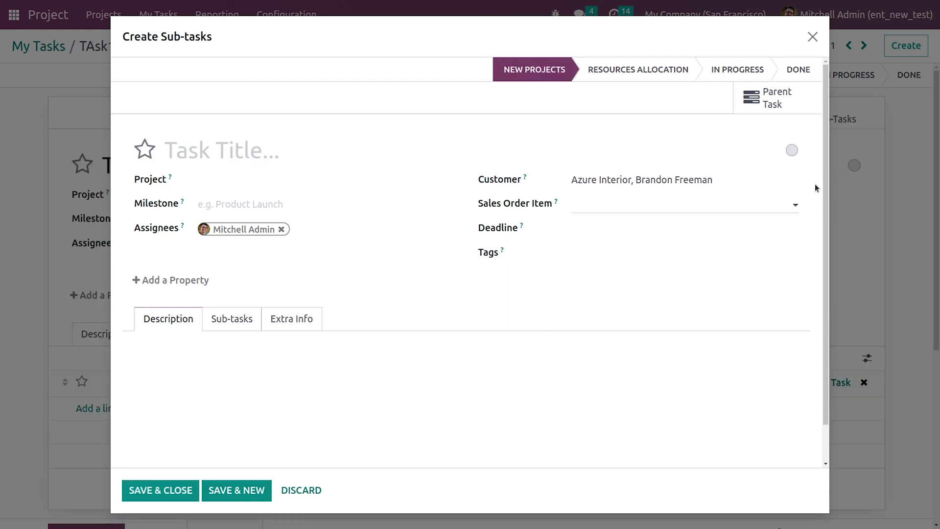
{"action": "left_click", "coordinate": [812, 37]}
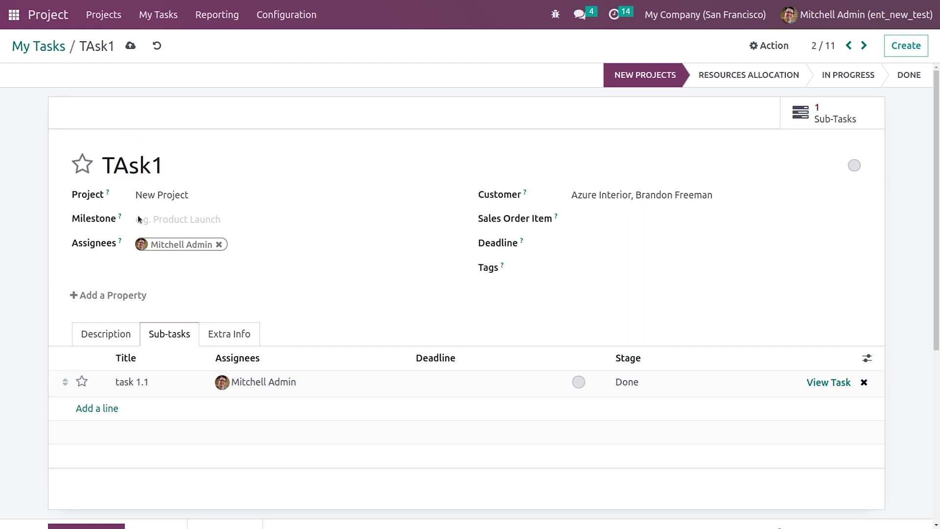
Star task 1.1 as high priority and open it from TAsk1's Sub-Tasks list
{"action": "left_click", "coordinate": [82, 381]}
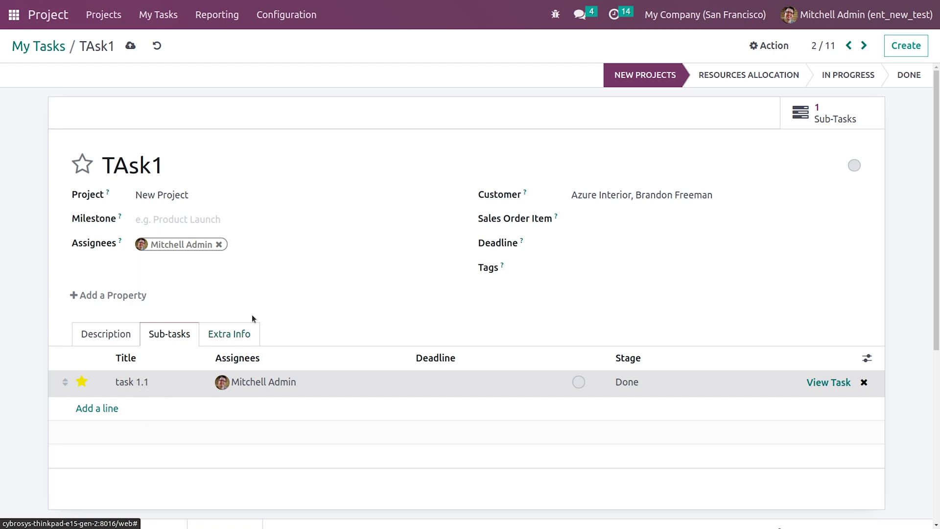
{"action": "left_click", "coordinate": [816, 113]}
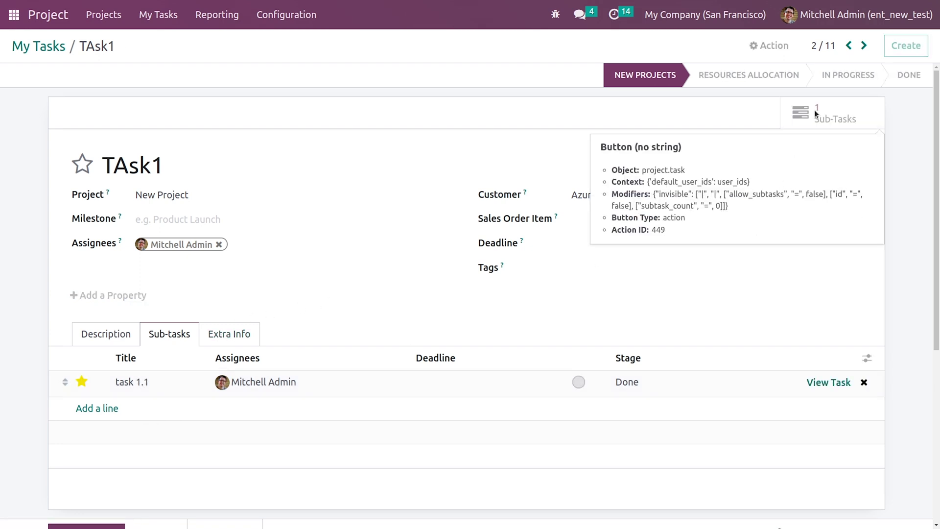
{"action": "left_click", "coordinate": [219, 142]}
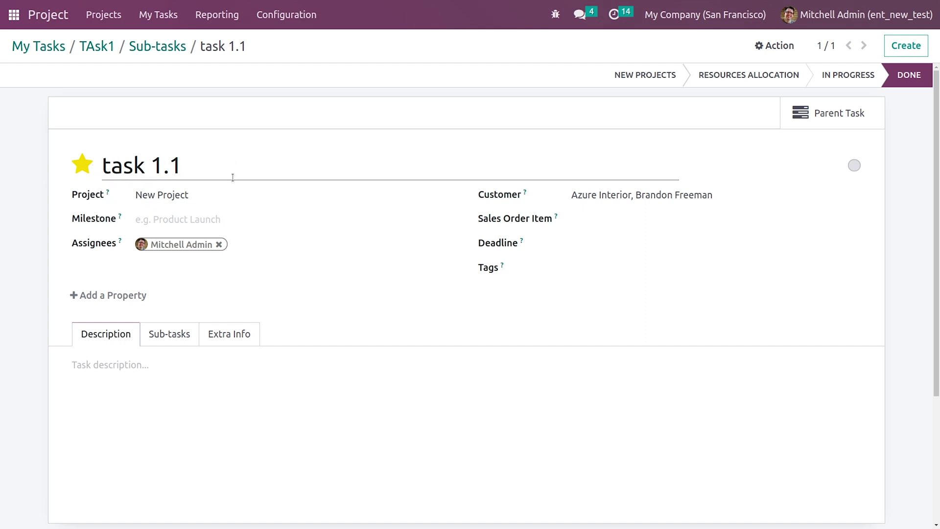
Check task 1.1 for sub-tasks, then return to TAsk1's sub-tasks list showing task 1.1 Done
{"action": "left_click", "coordinate": [182, 335]}
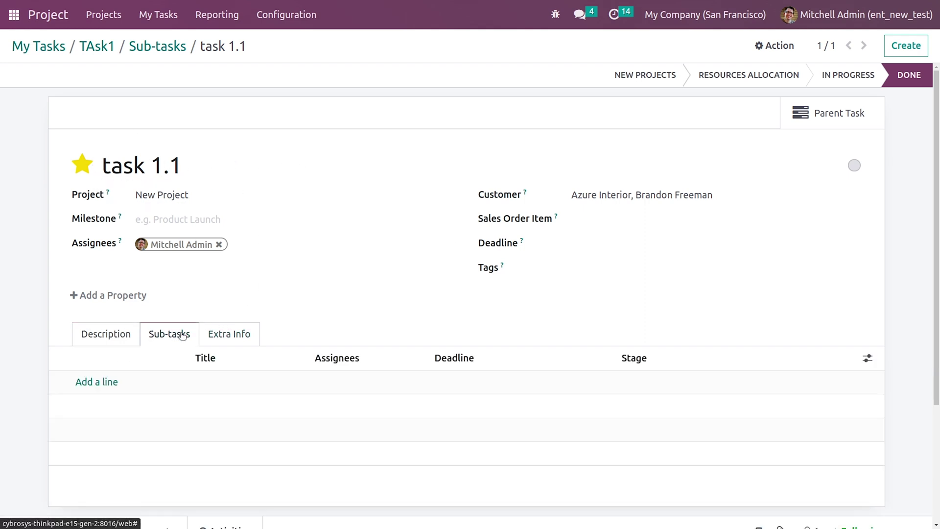
{"action": "left_click", "coordinate": [165, 49]}
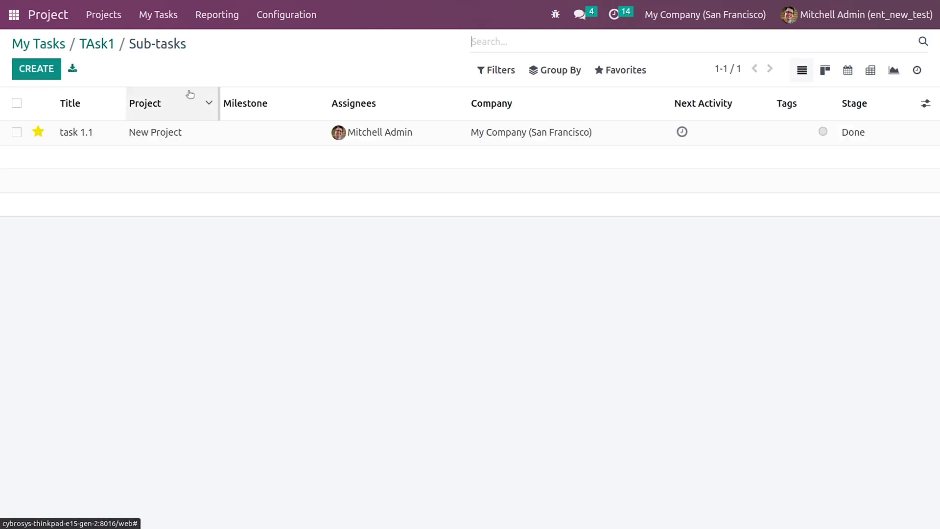
{"action": "left_click", "coordinate": [4, 20]}
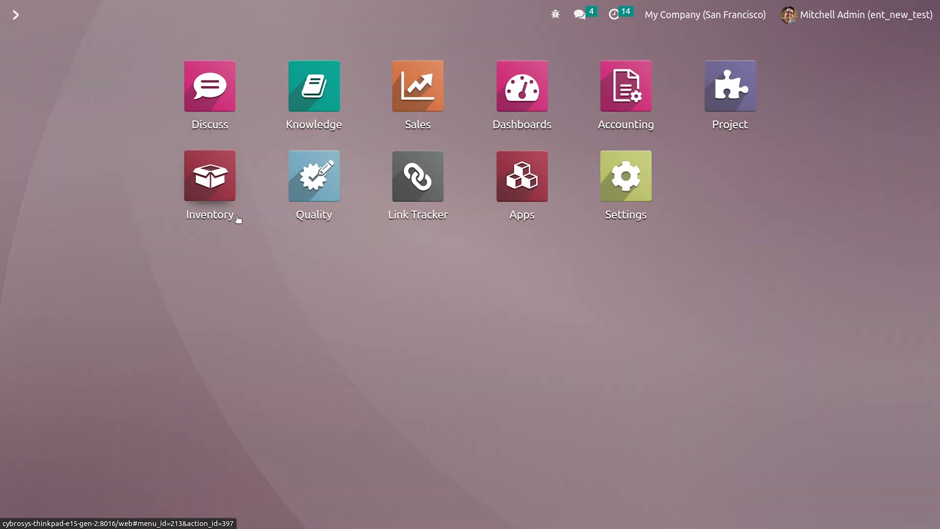